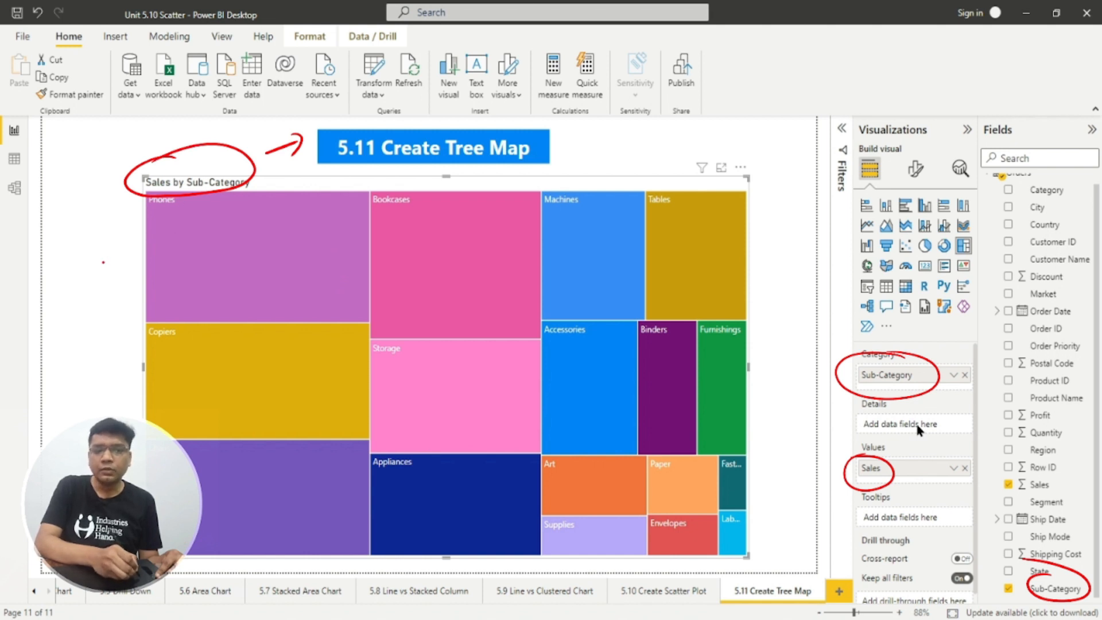
drag(89, 267, 162, 260)
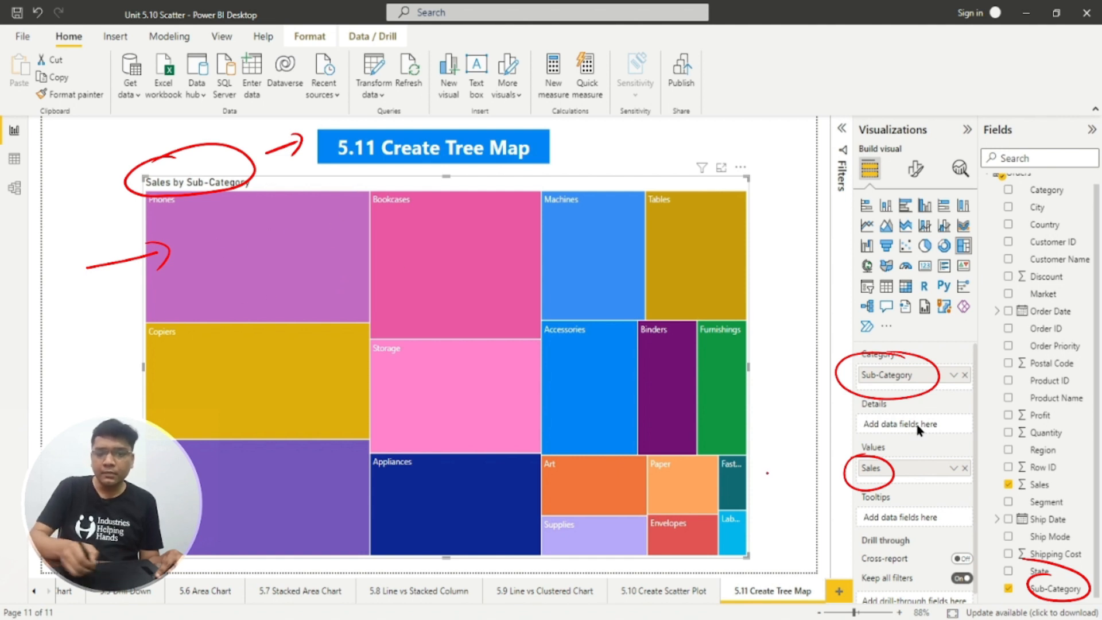
mouse_move(740, 506)
mouse_down()
mouse_move(745, 517)
mouse_move(787, 515)
mouse_move(746, 527)
mouse_up()
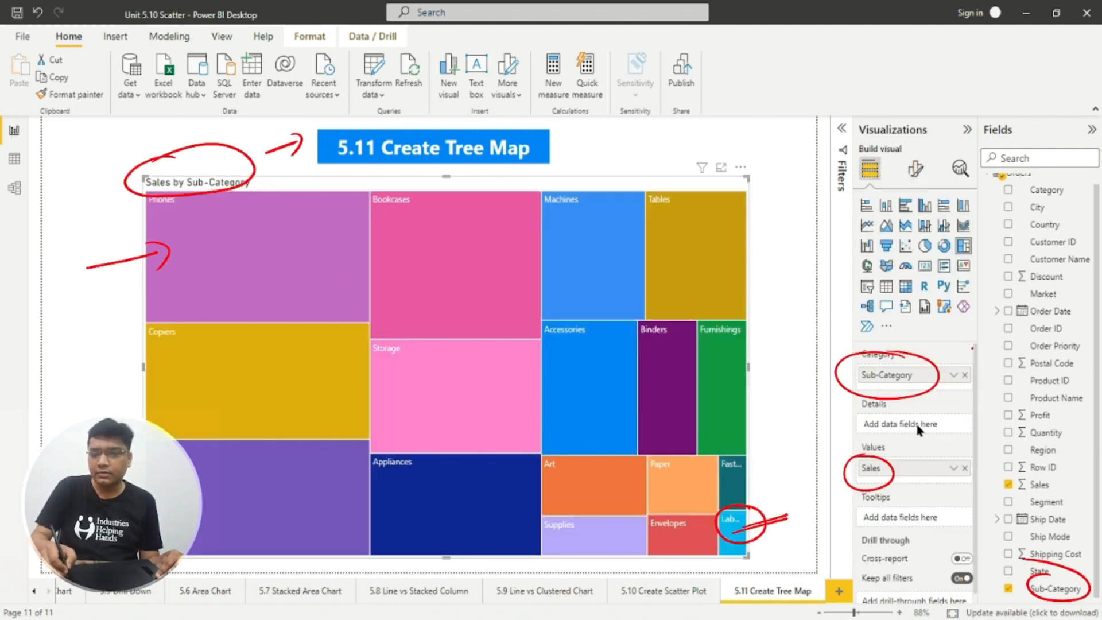
drag(898, 400, 866, 402)
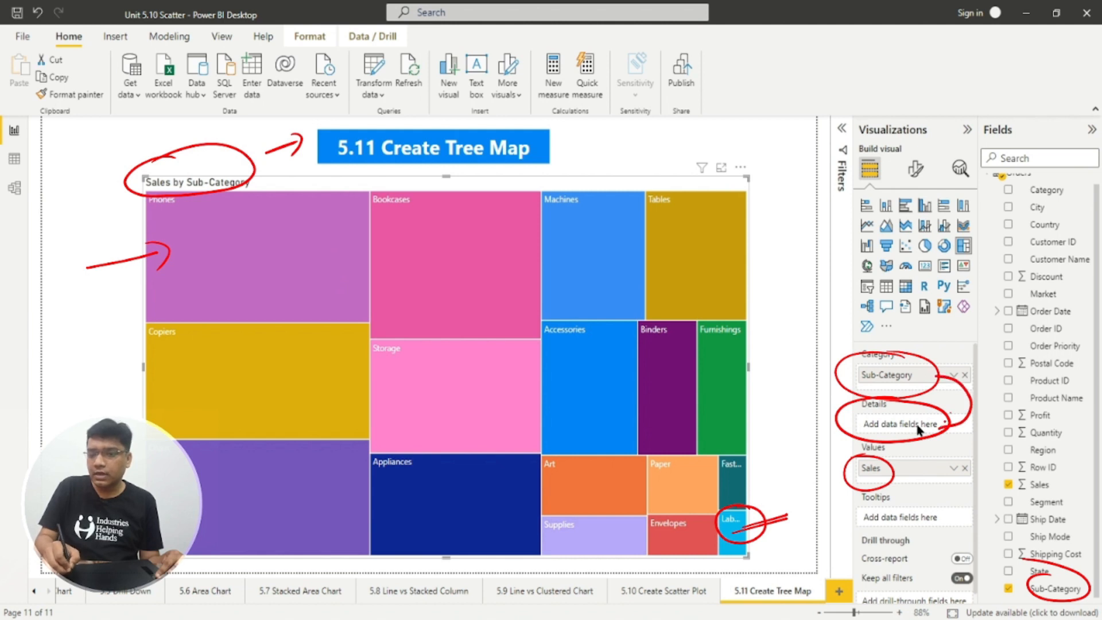
key(e)
mouse_move(876, 340)
mouse_down()
mouse_move(856, 344)
mouse_move(896, 340)
mouse_up()
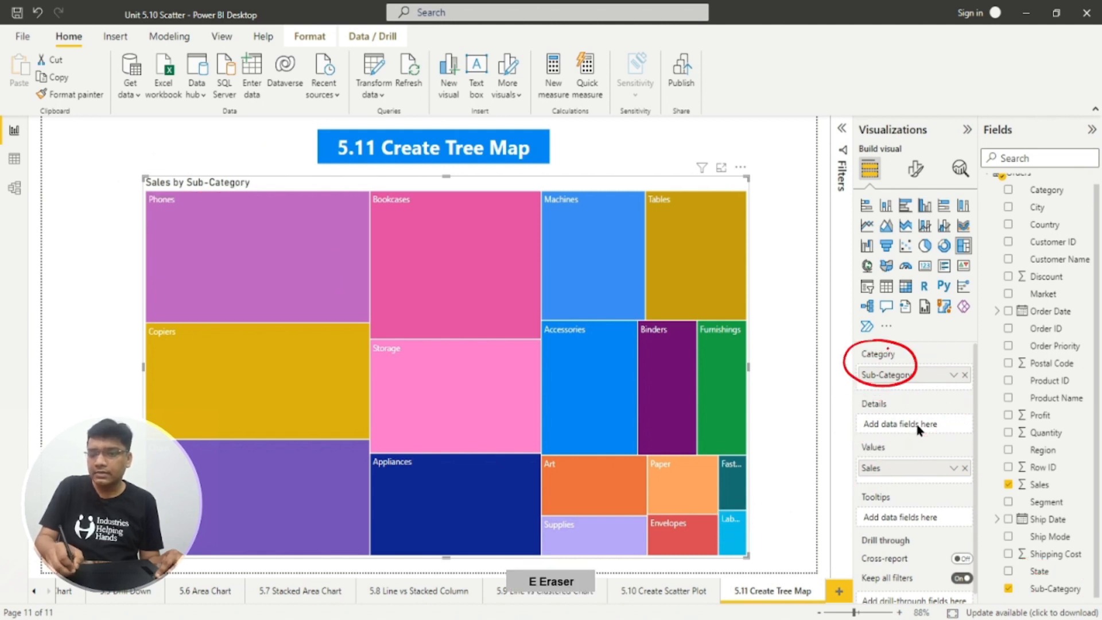
mouse_move(1027, 170)
mouse_down()
mouse_move(1073, 202)
mouse_move(1062, 167)
mouse_up()
mouse_move(830, 412)
mouse_down()
mouse_move(855, 402)
mouse_move(870, 443)
mouse_up()
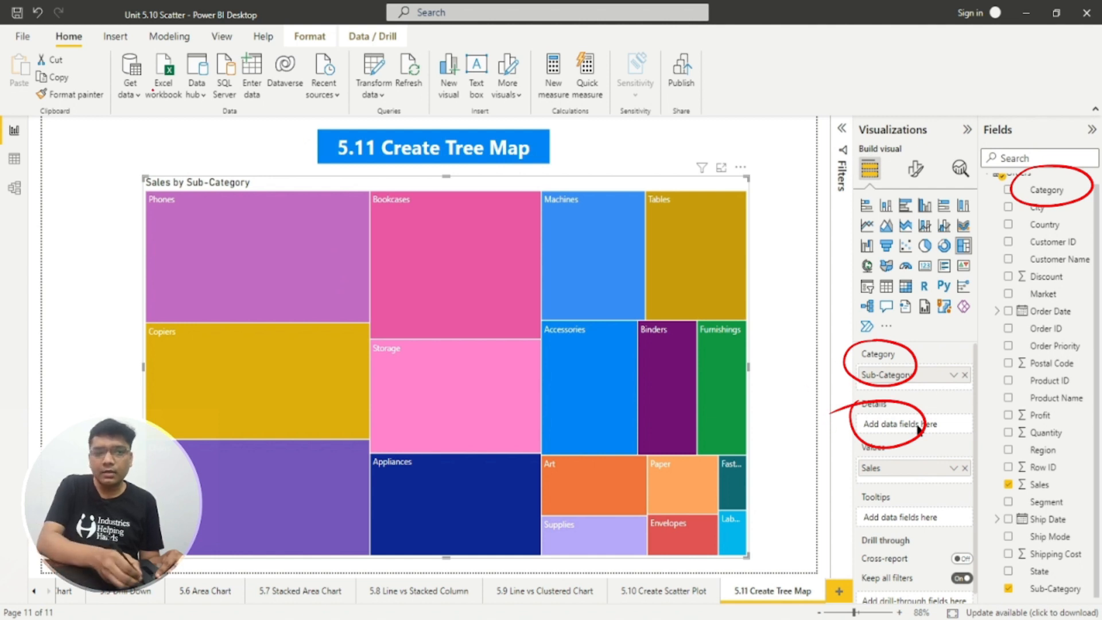
drag(248, 189, 264, 305)
drag(153, 251, 350, 251)
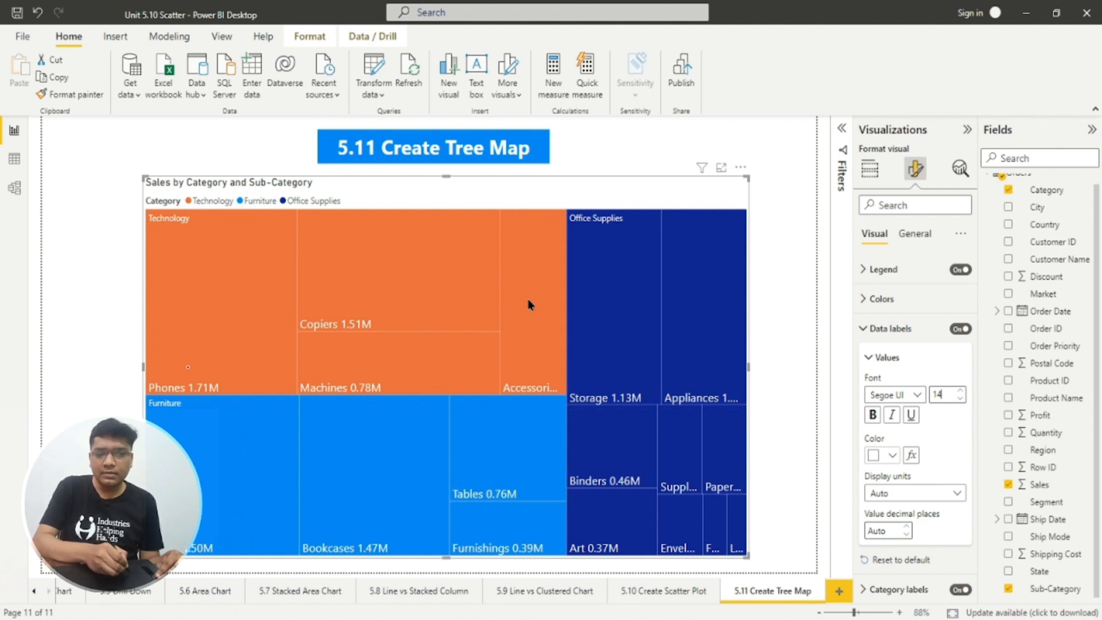
mouse_move(189, 357)
mouse_down()
mouse_move(137, 380)
mouse_move(192, 346)
mouse_up()
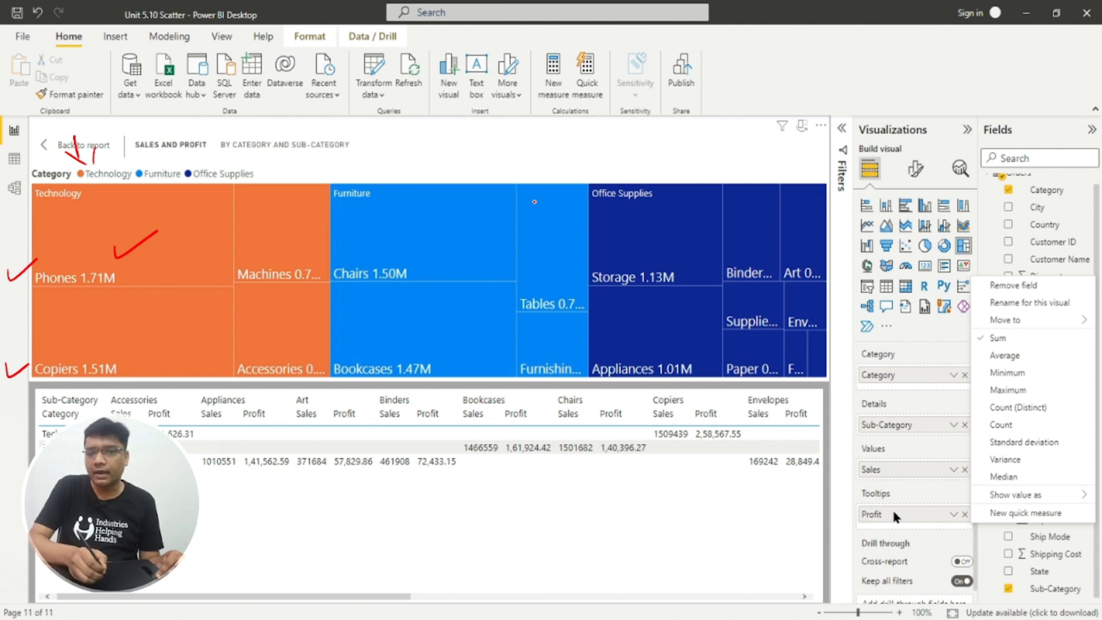
key(e)
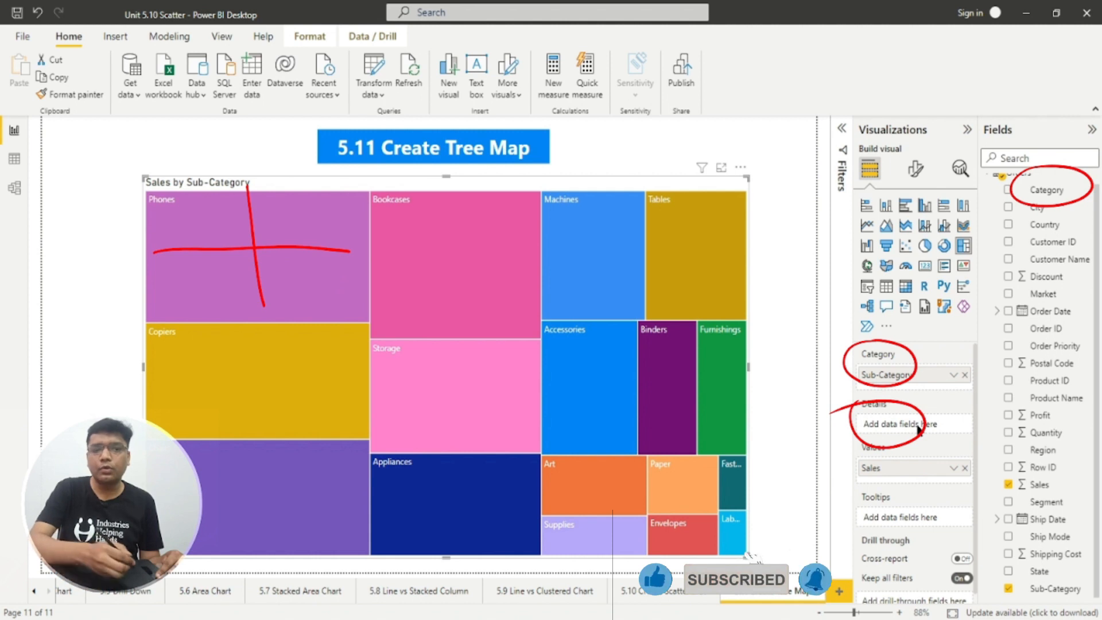
key(e)
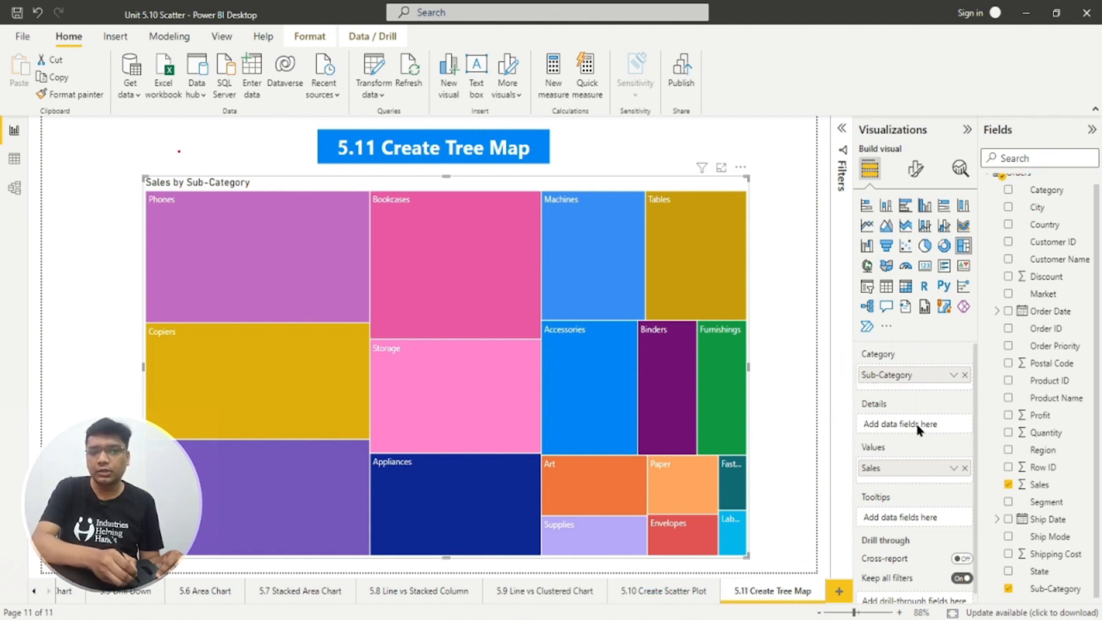
drag(175, 139, 202, 180)
drag(202, 152, 202, 180)
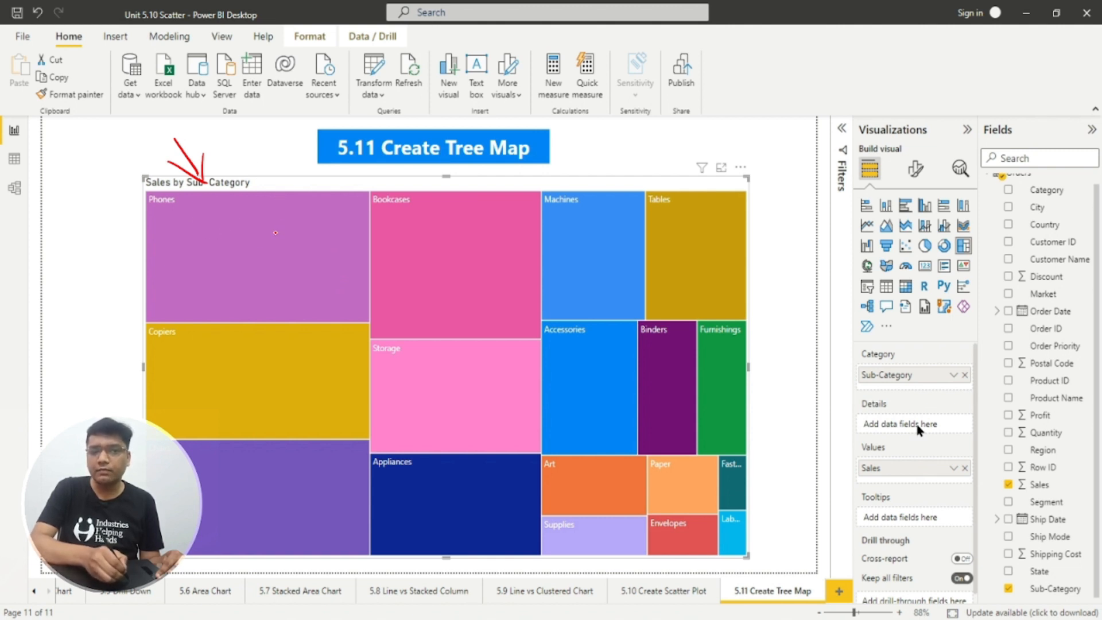
key(e)
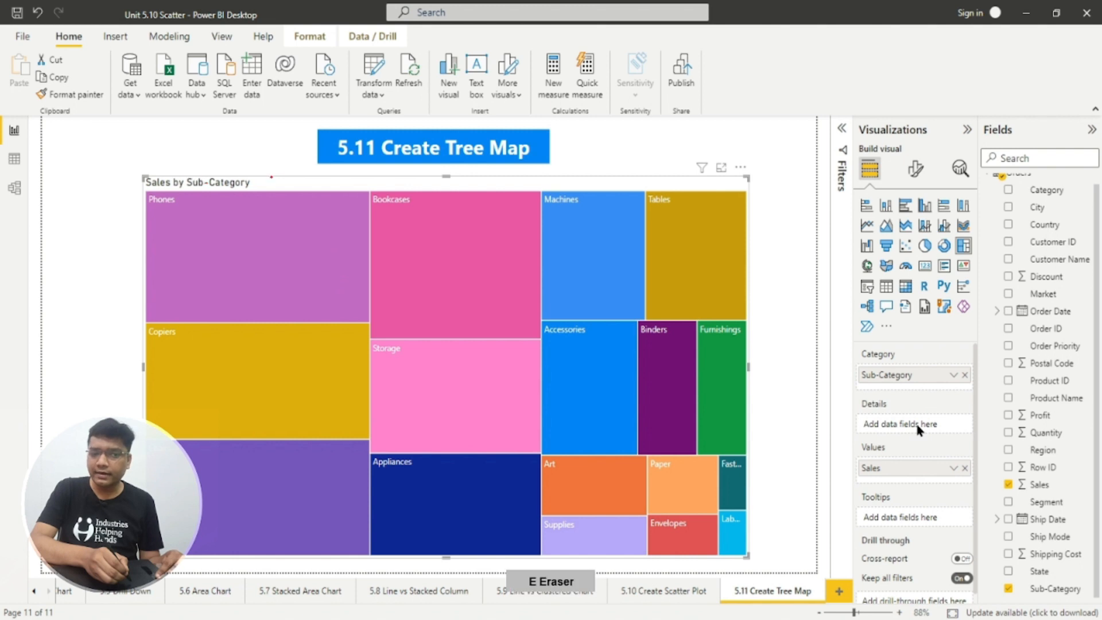
drag(267, 141, 334, 121)
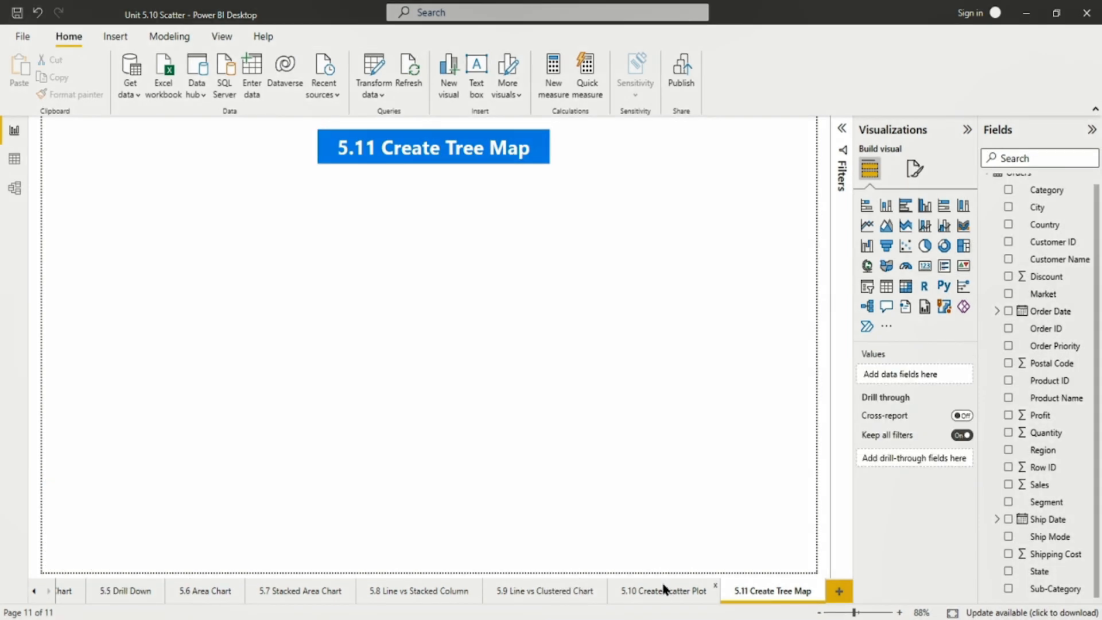
Add a treemap visual to the 5.11 Create Tree Map page and enlarge it to fill most of the area below the title
click(664, 589)
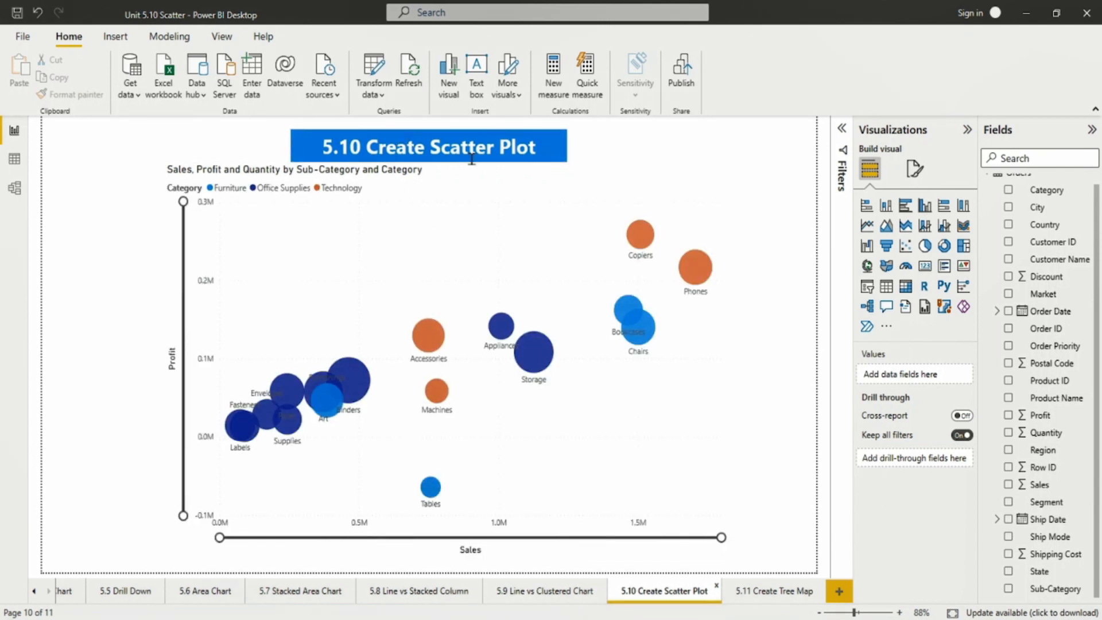
click(789, 592)
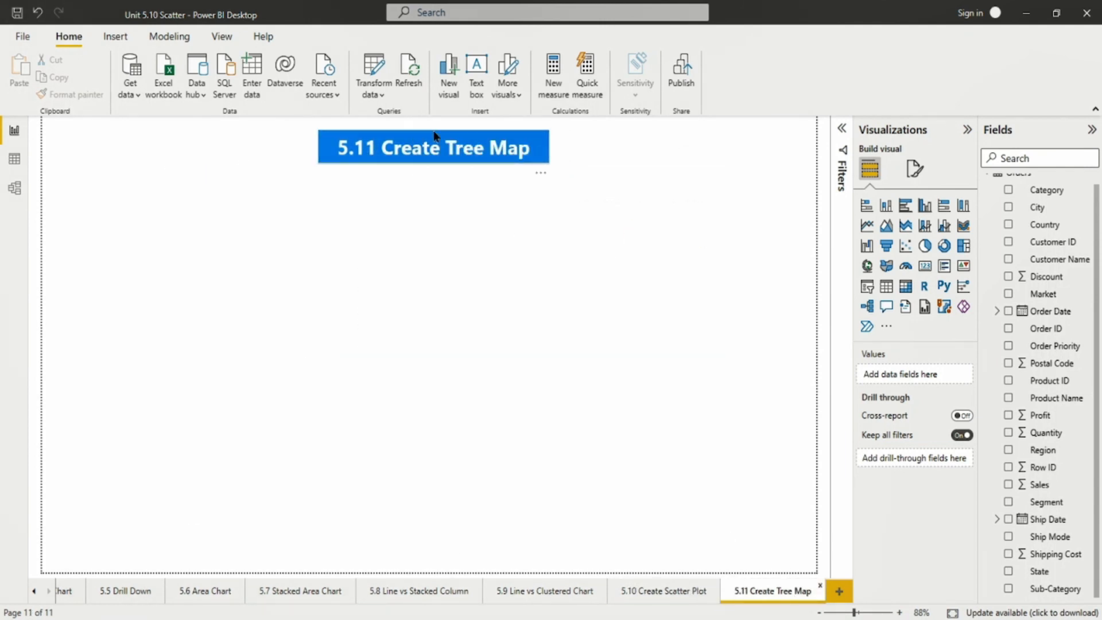
click(966, 253)
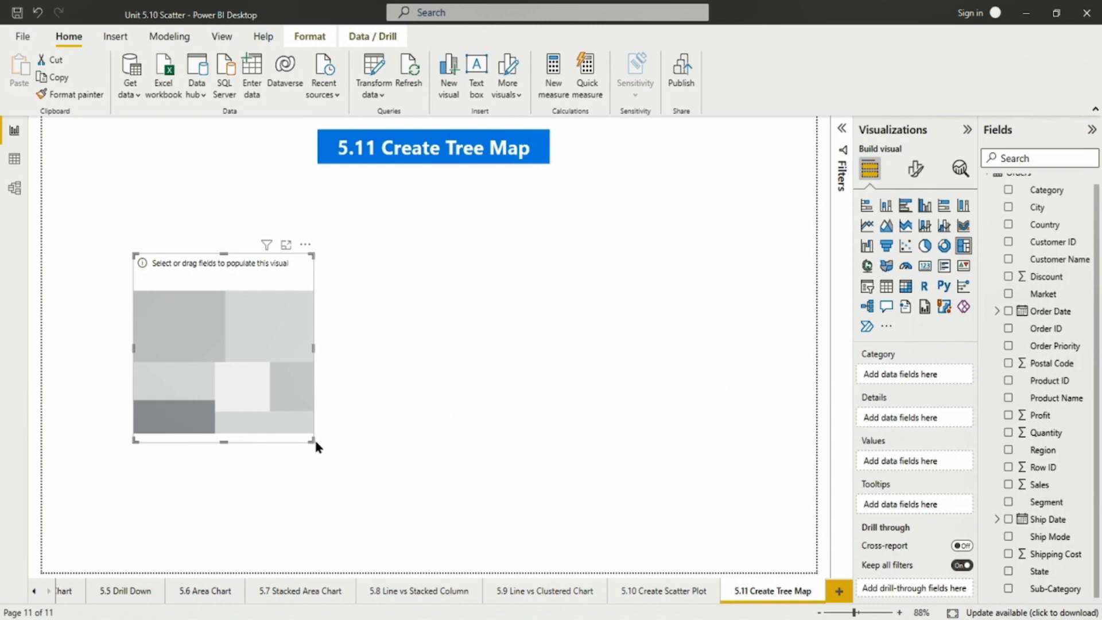
drag(313, 441, 738, 593)
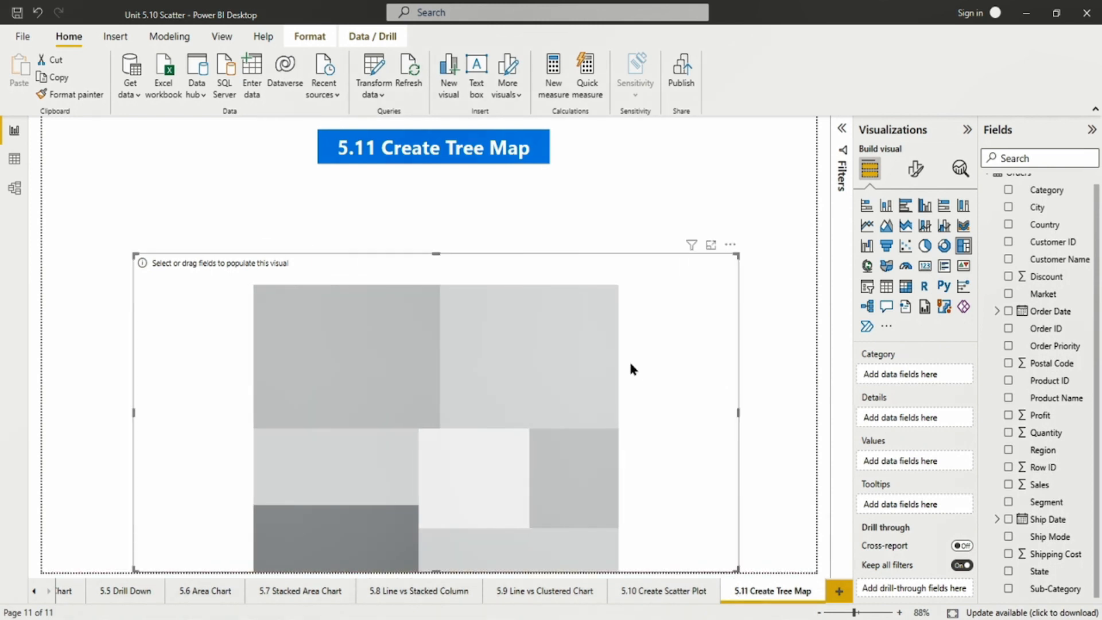
drag(630, 365, 641, 289)
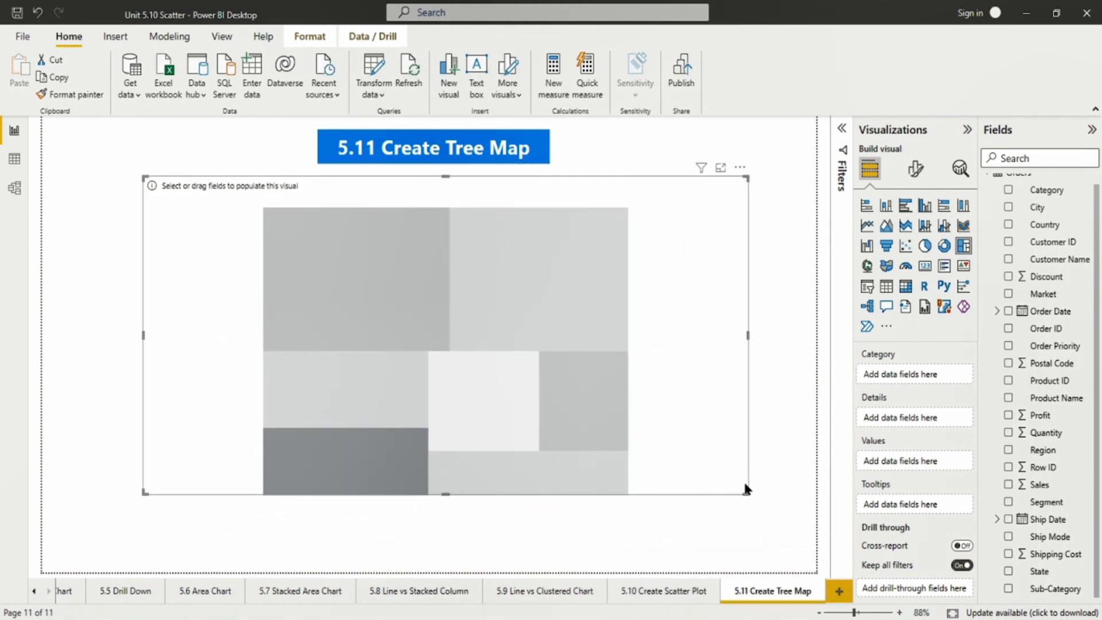
drag(745, 489, 745, 556)
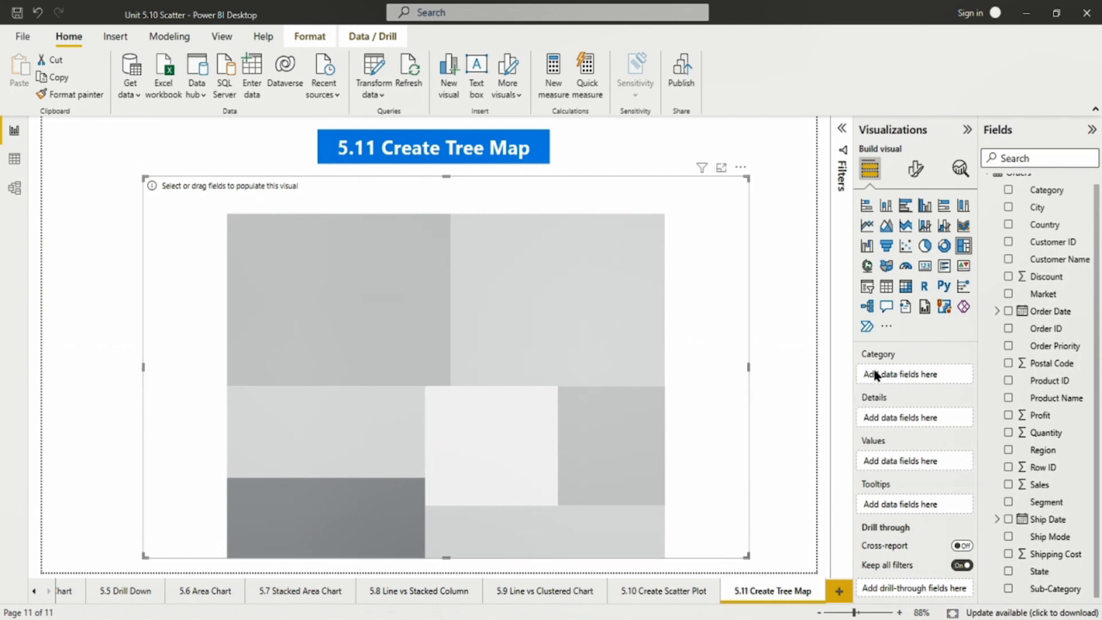
Assign Sub-Category as the treemap's category and Sales as its values
drag(1056, 593, 887, 383)
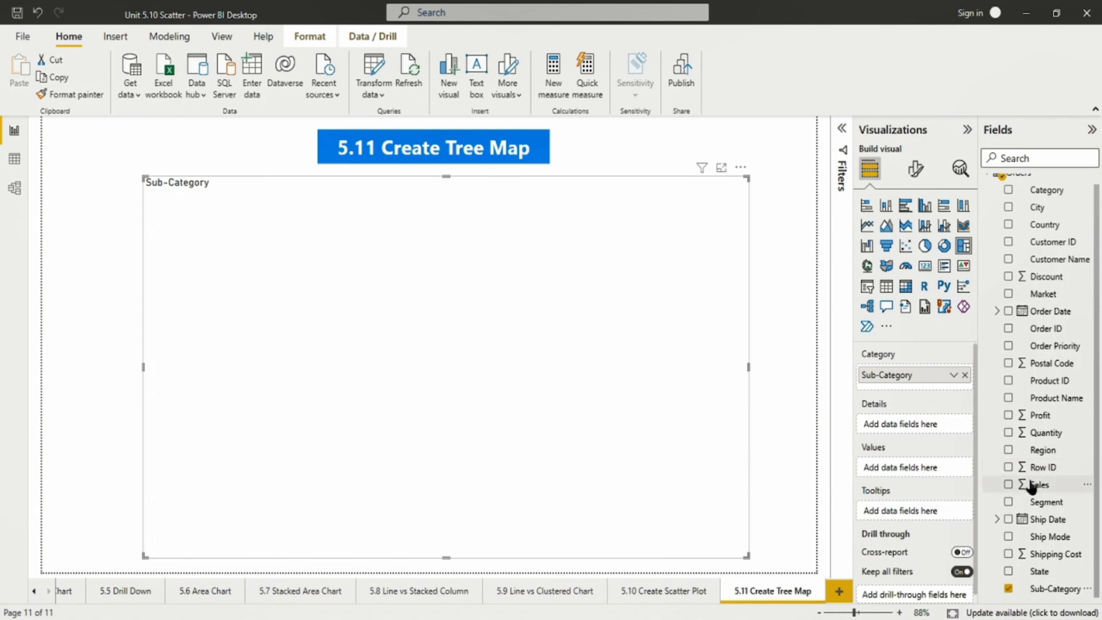
drag(1030, 485, 915, 468)
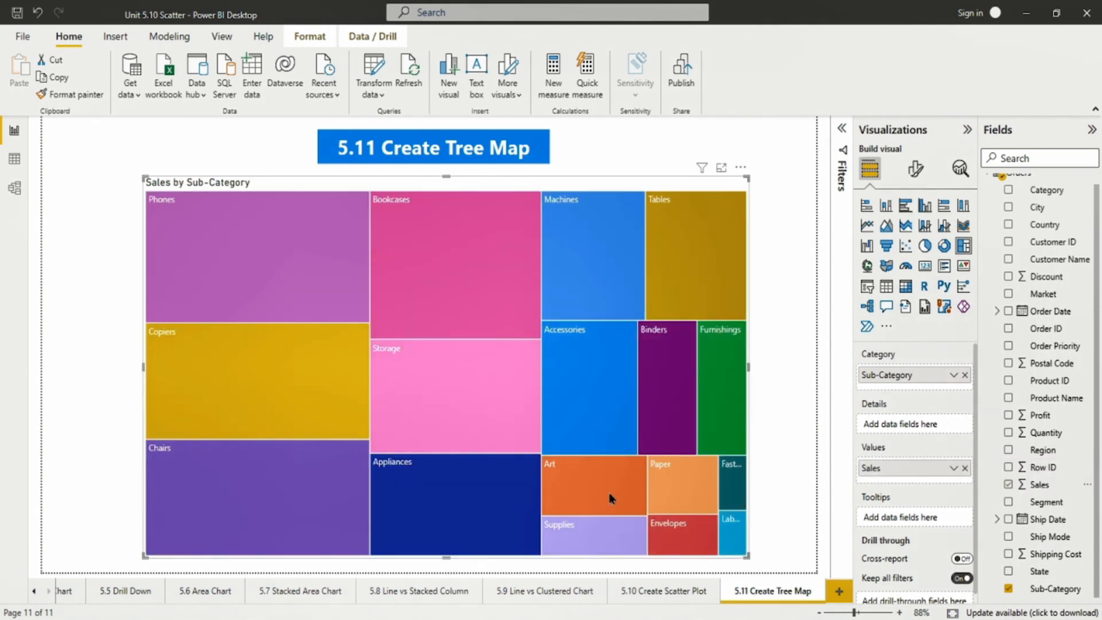
mouse_move(175, 232)
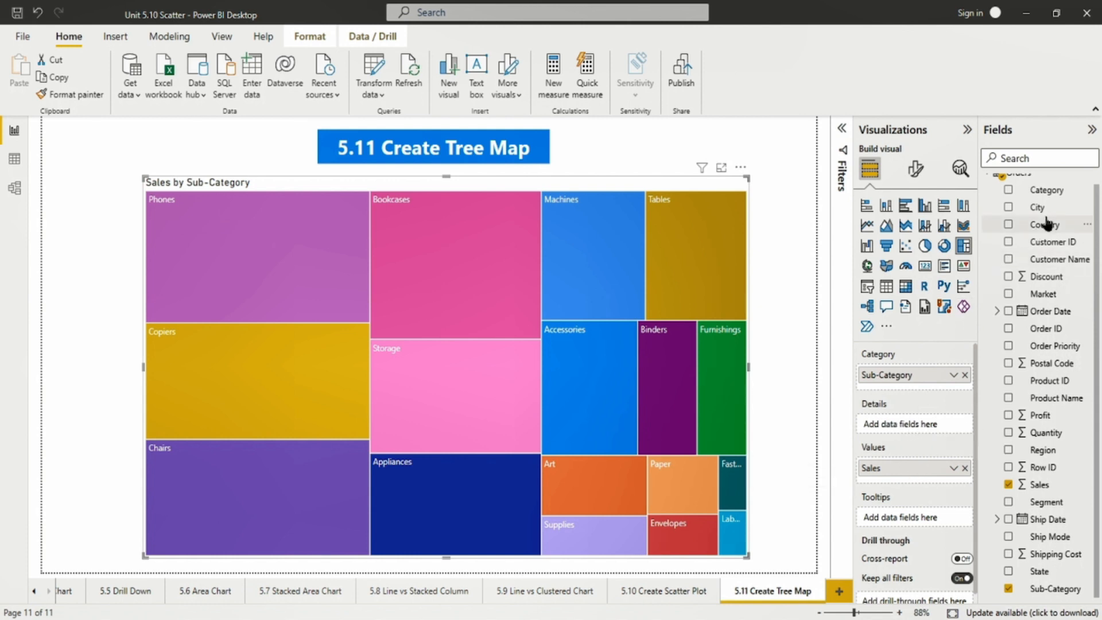
Break the treemap down by Country as the details field, and remove Country again
drag(1042, 224, 914, 421)
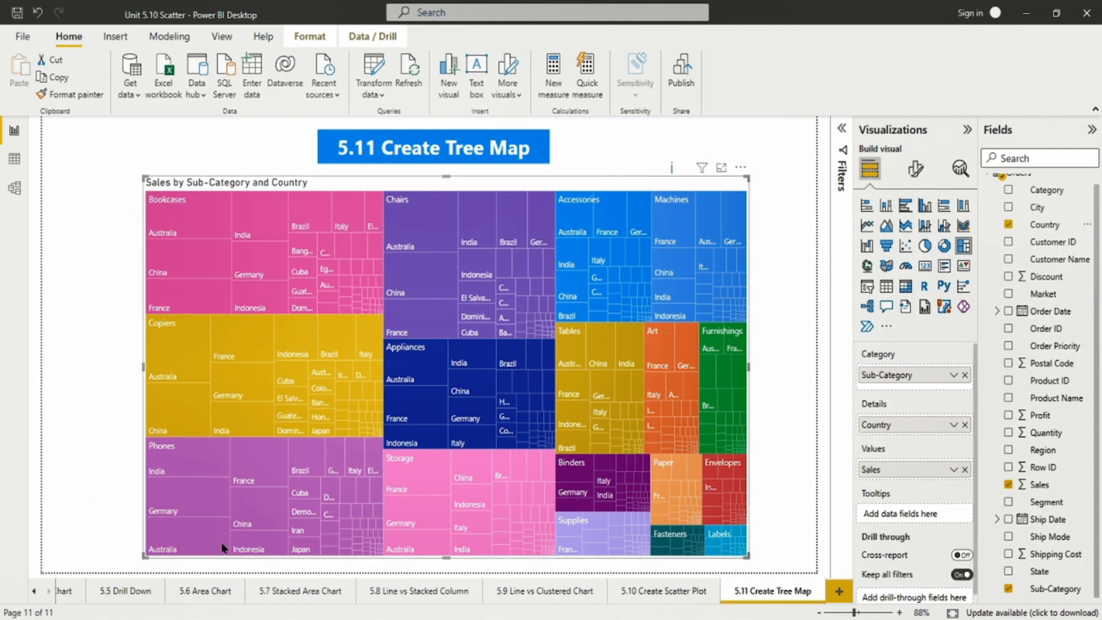
click(964, 425)
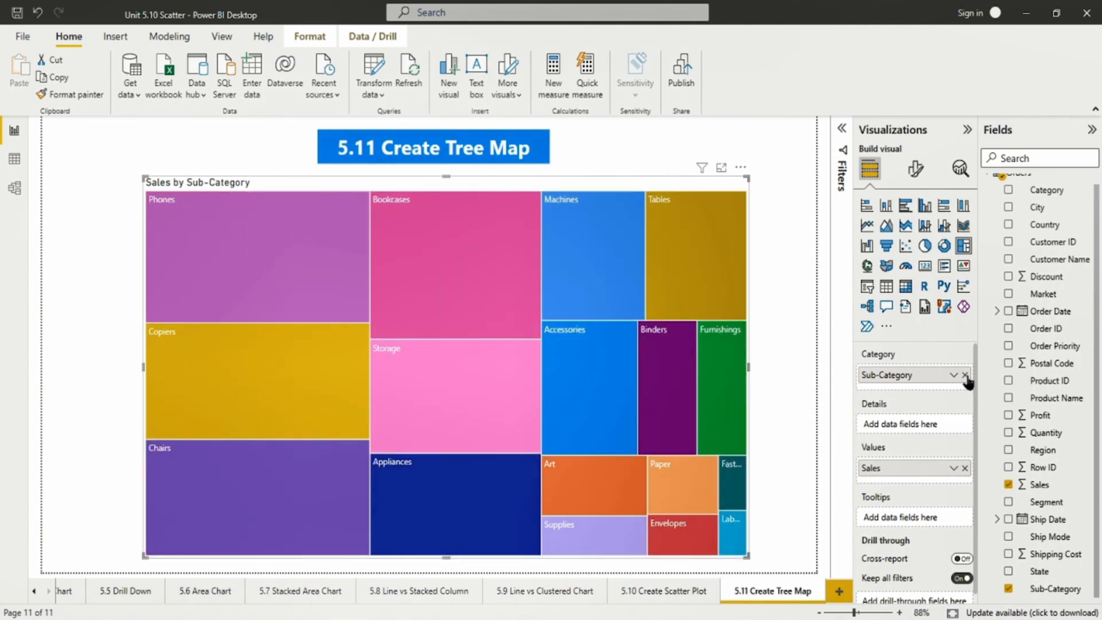
Replace Sub-Category with Category as the treemap's category field and use Sub-Category as its details
click(965, 374)
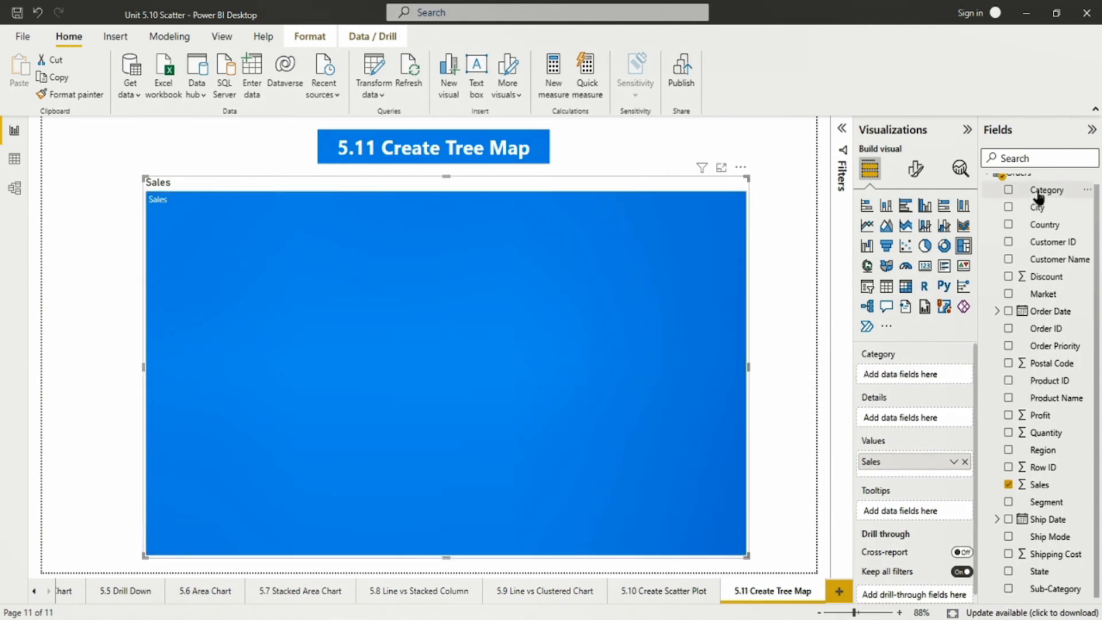
drag(1046, 189, 910, 370)
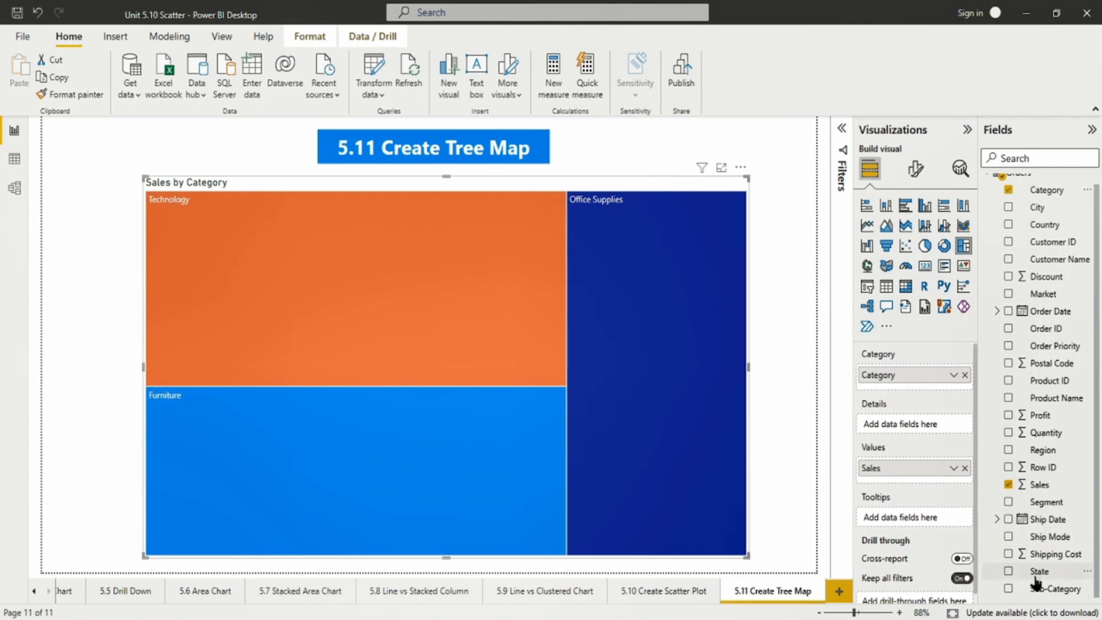
drag(1037, 593, 918, 425)
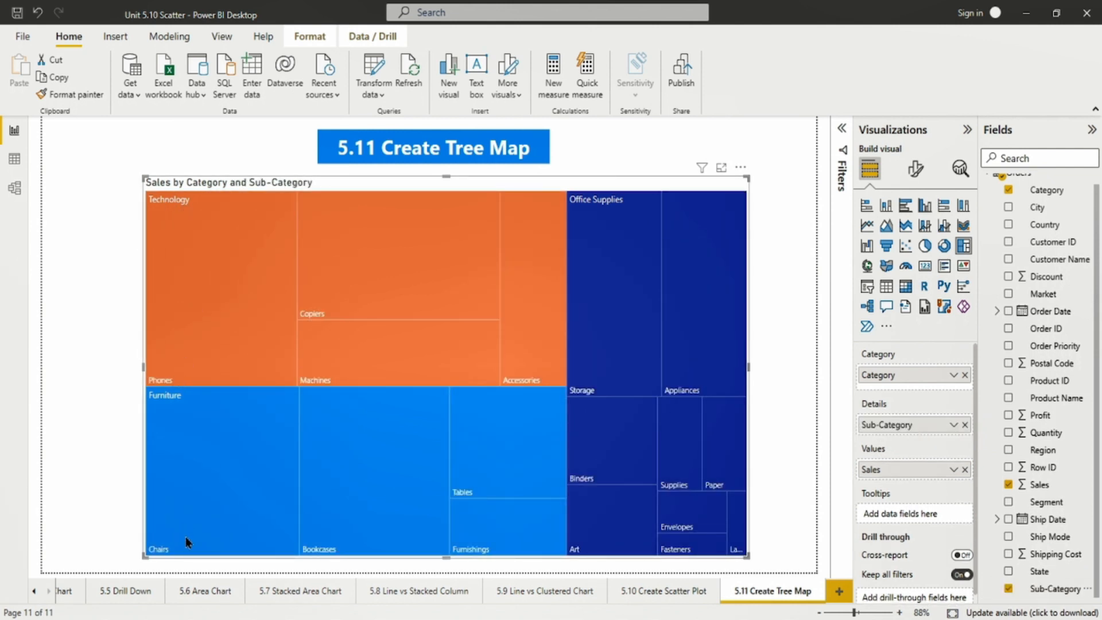
Turn on the data labels and the legend of the treemap
click(917, 173)
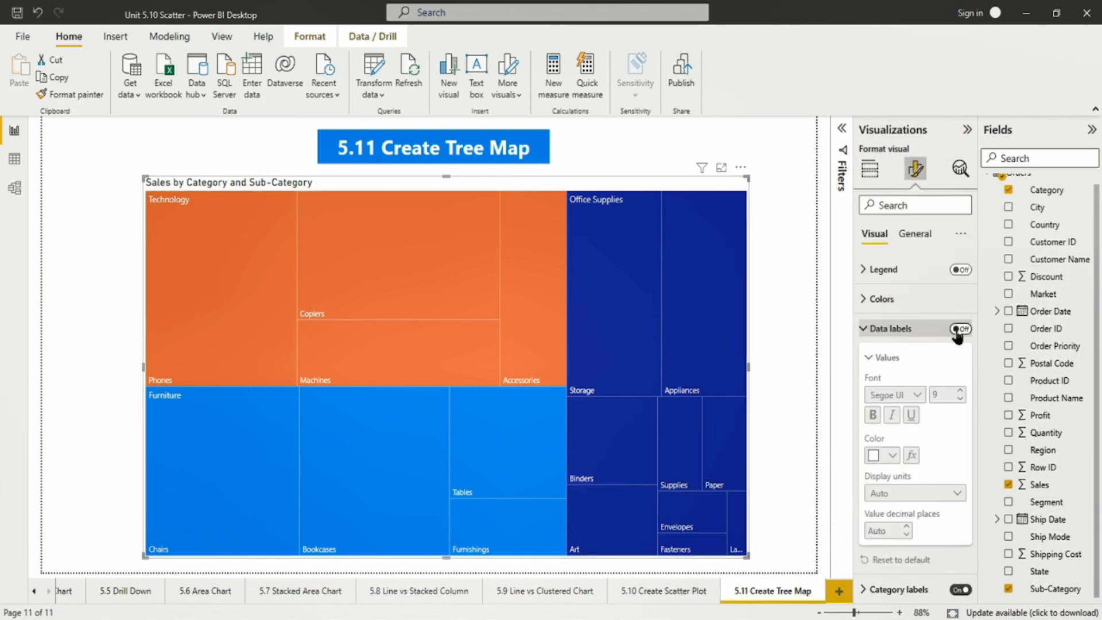
click(876, 335)
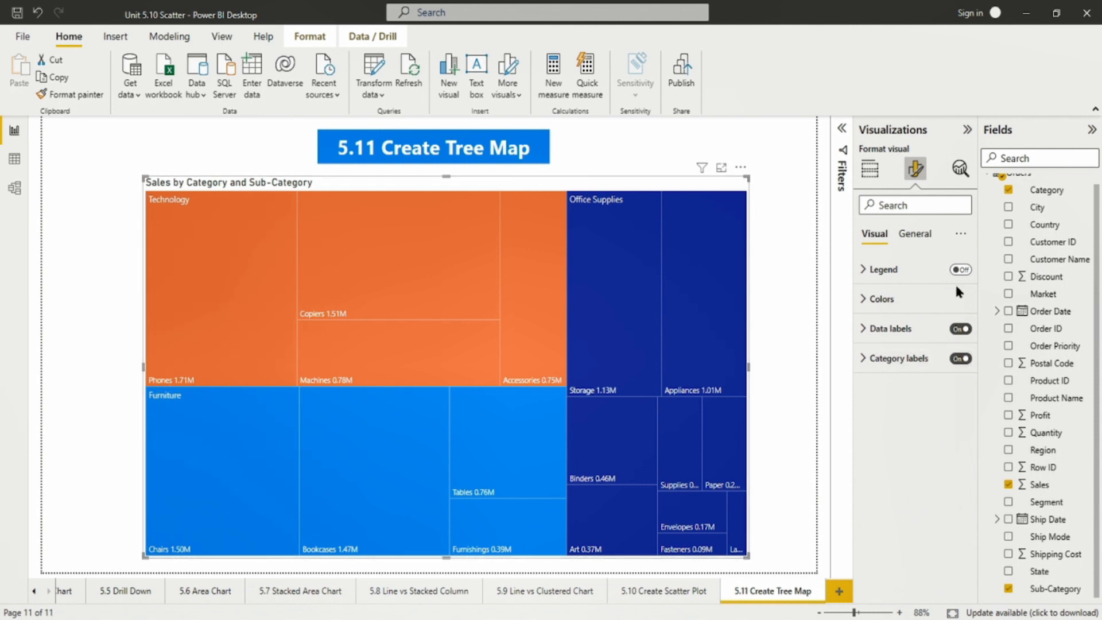
click(960, 269)
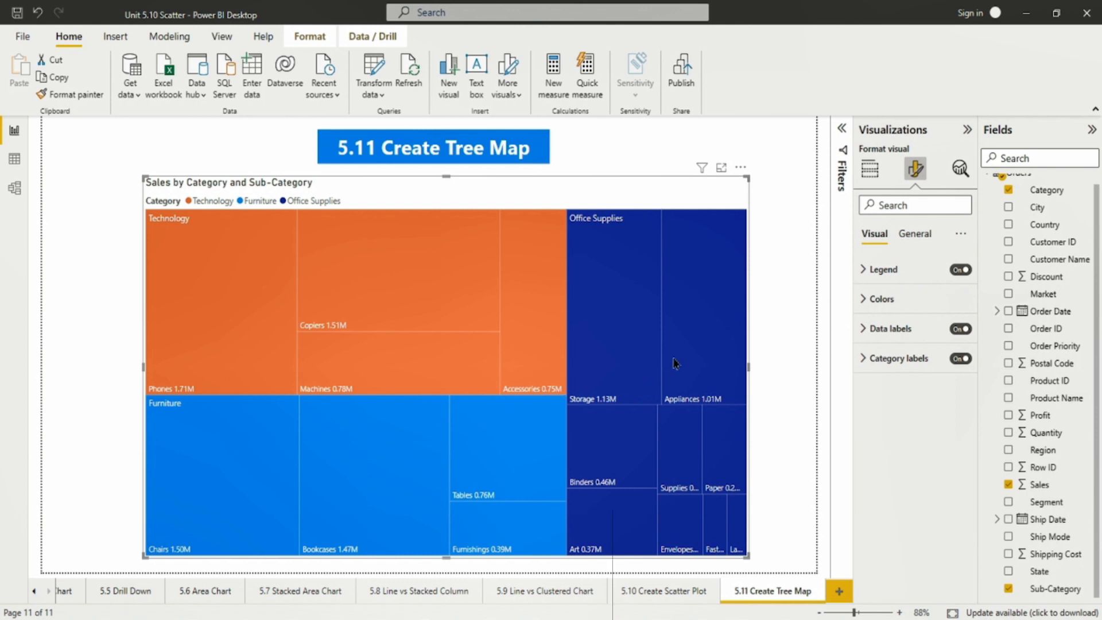
Set the font size of the treemap's data label values to 14
click(890, 333)
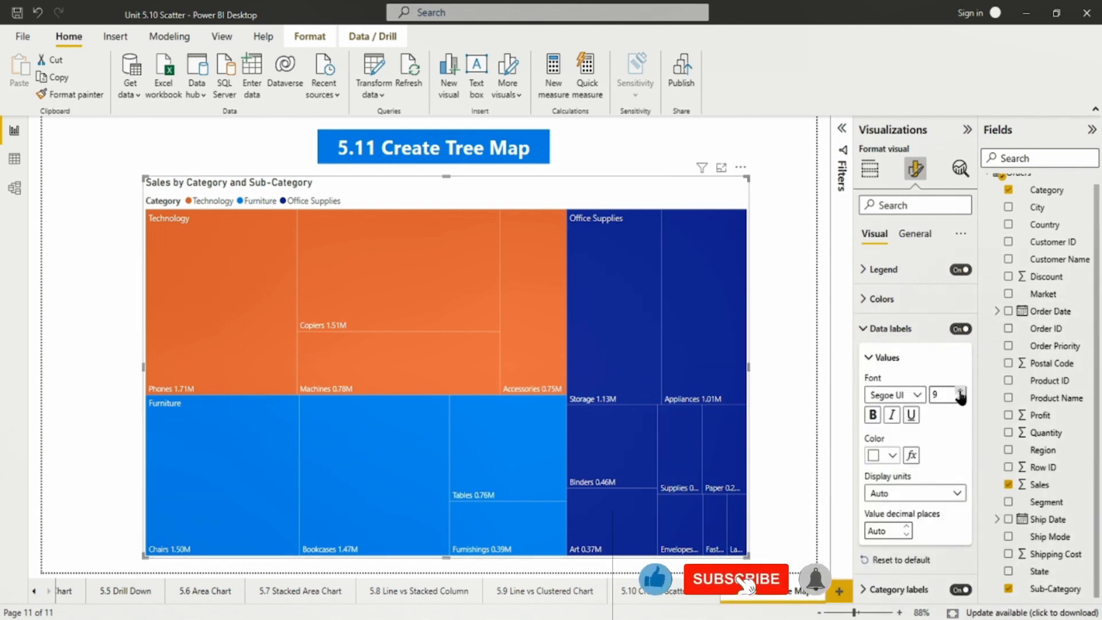
click(960, 392)
click(960, 391)
click(960, 391)
click(960, 391)
click(960, 392)
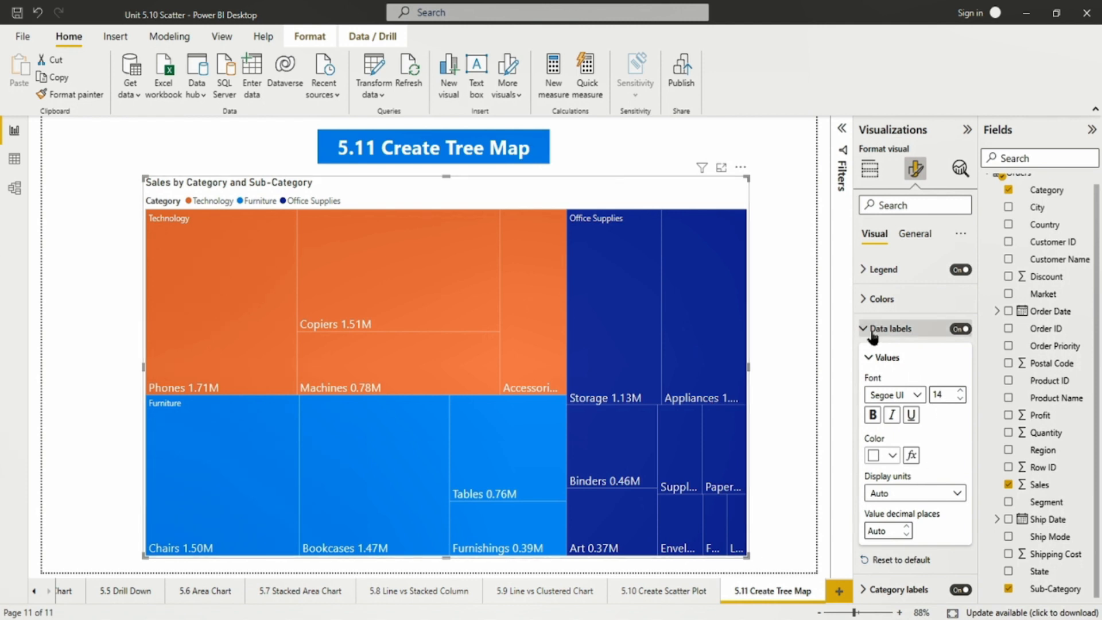
click(898, 330)
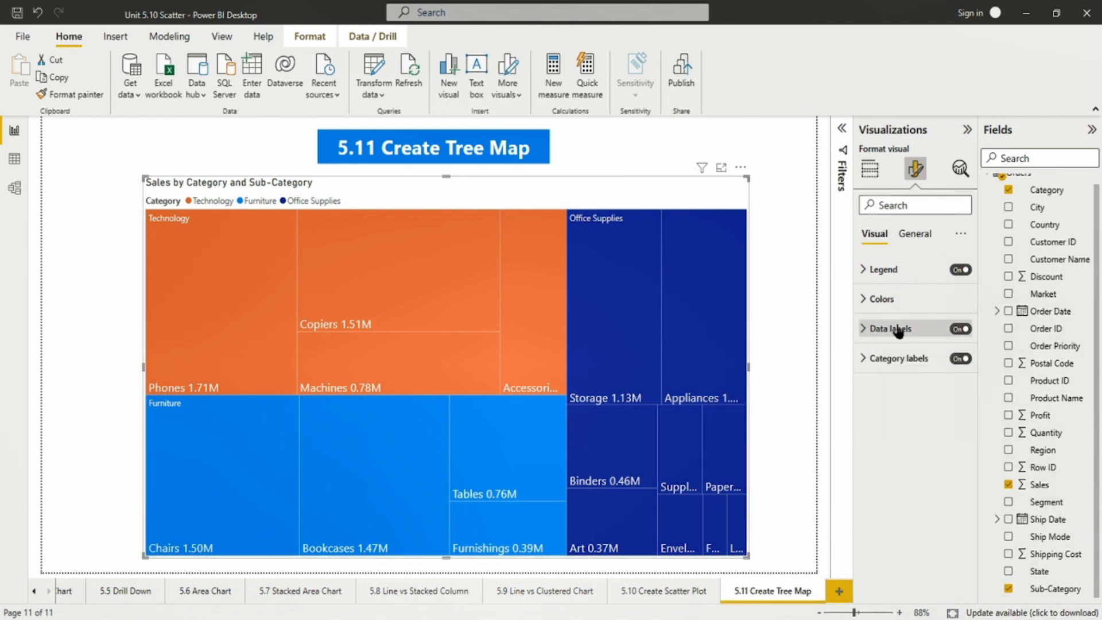
Add Profit to the treemap's tooltips
click(870, 170)
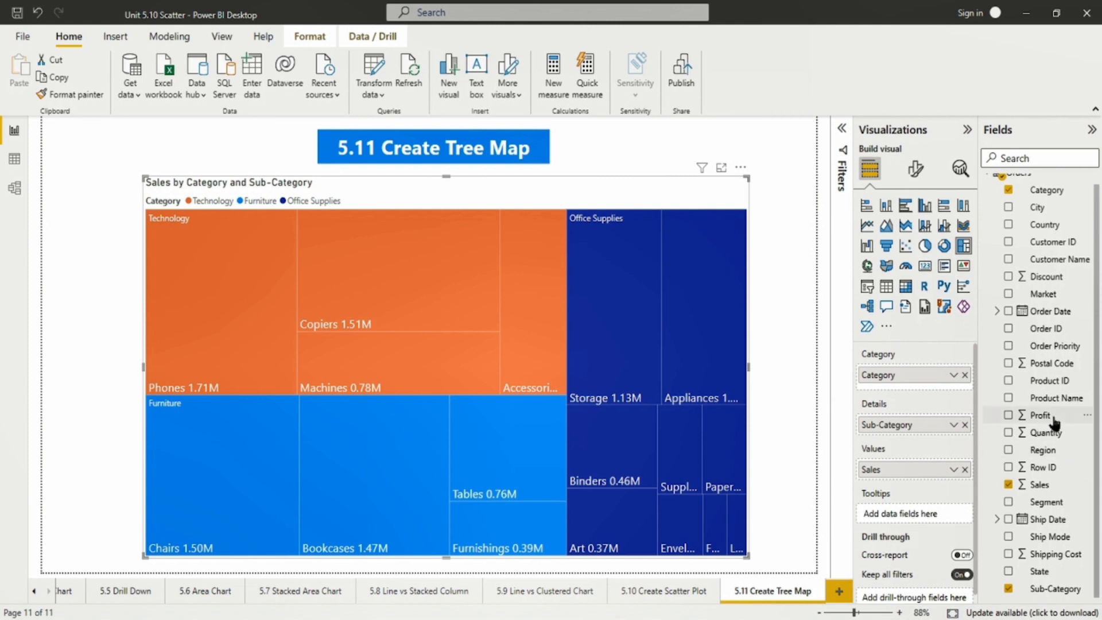
drag(1048, 416, 935, 518)
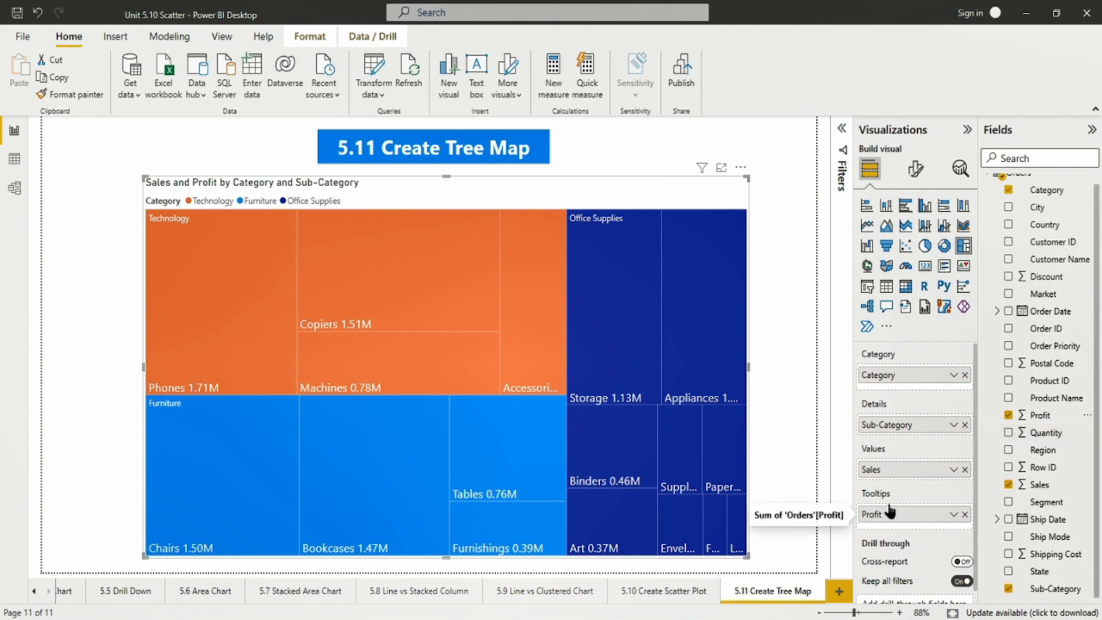
Show the treemap's data as a table and look through the Sales and Profit columns of all sub-categories
click(740, 169)
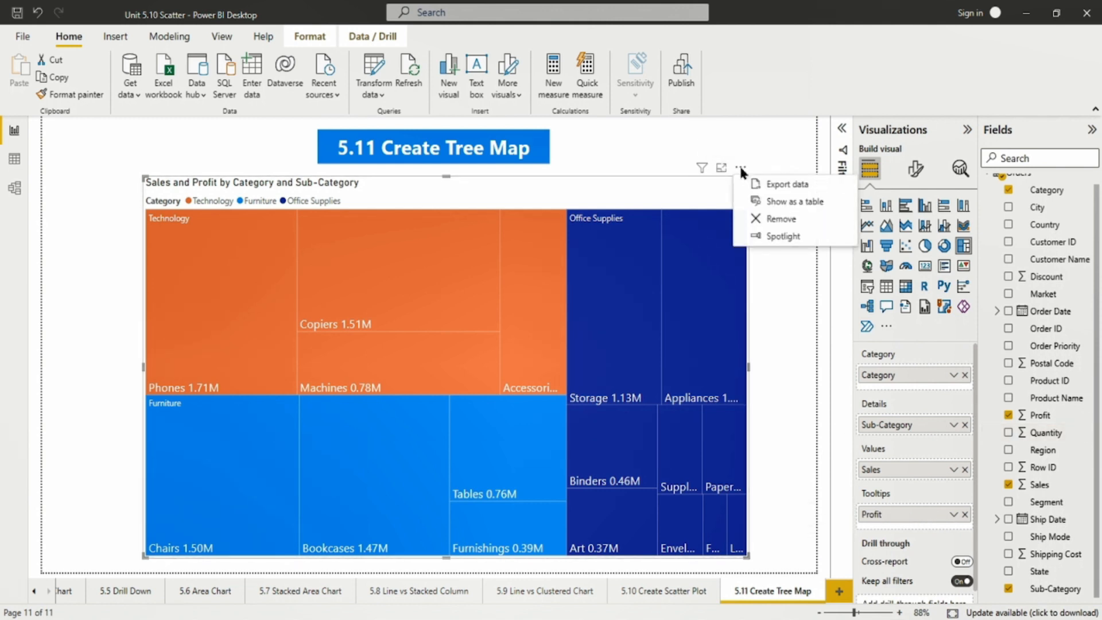
click(770, 203)
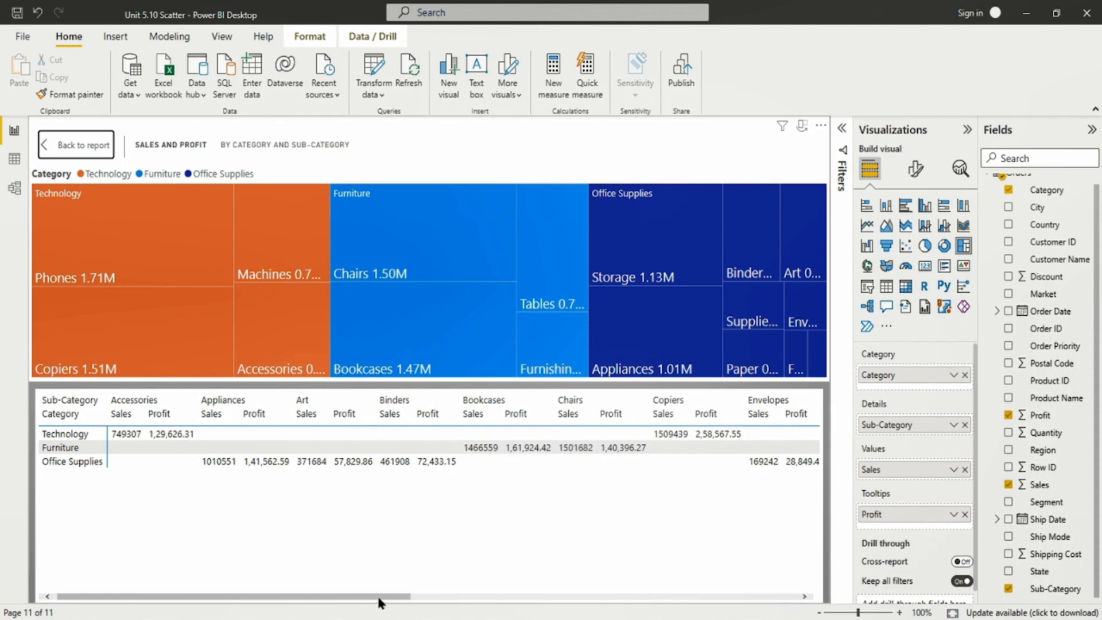
drag(390, 600, 814, 598)
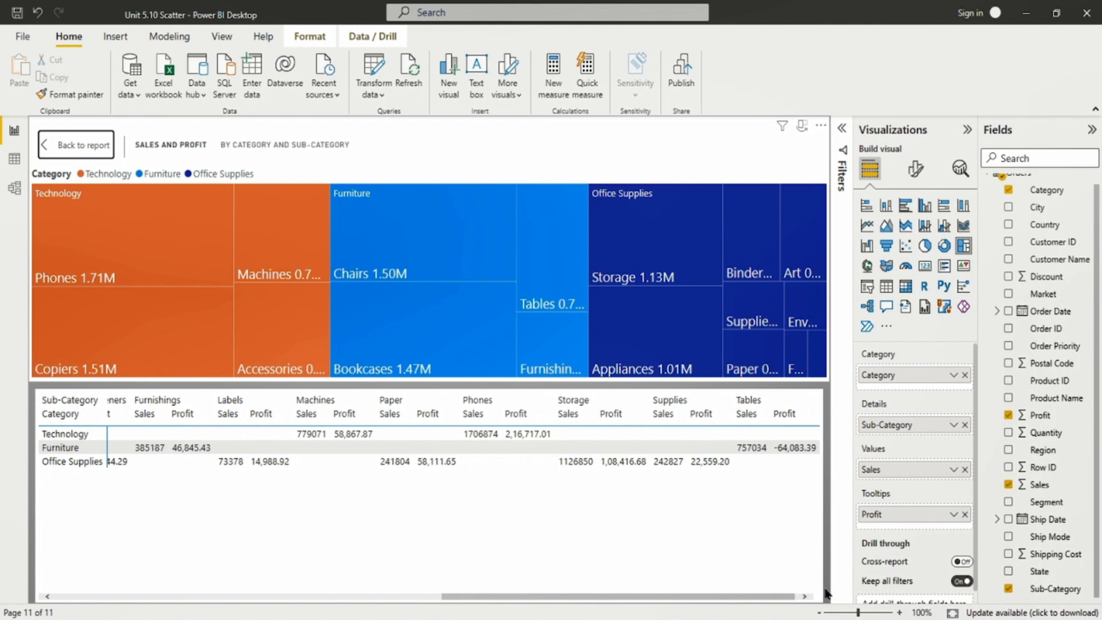
Remove Profit from the treemap's tooltips, check the data table without it, and add Profit back to the tooltips
click(964, 515)
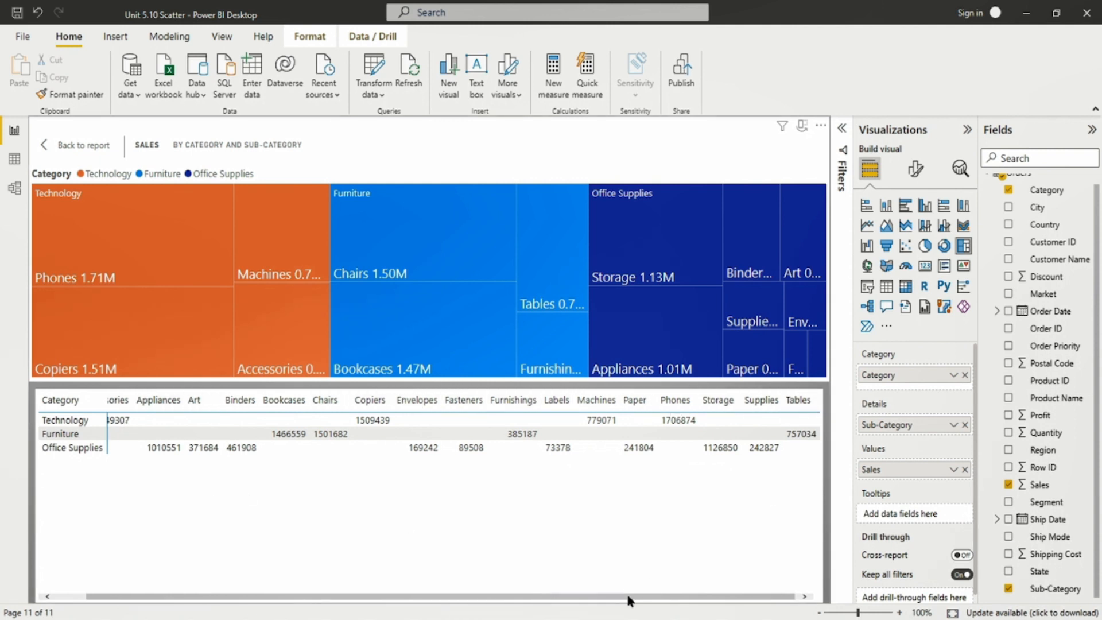
drag(628, 600, 413, 613)
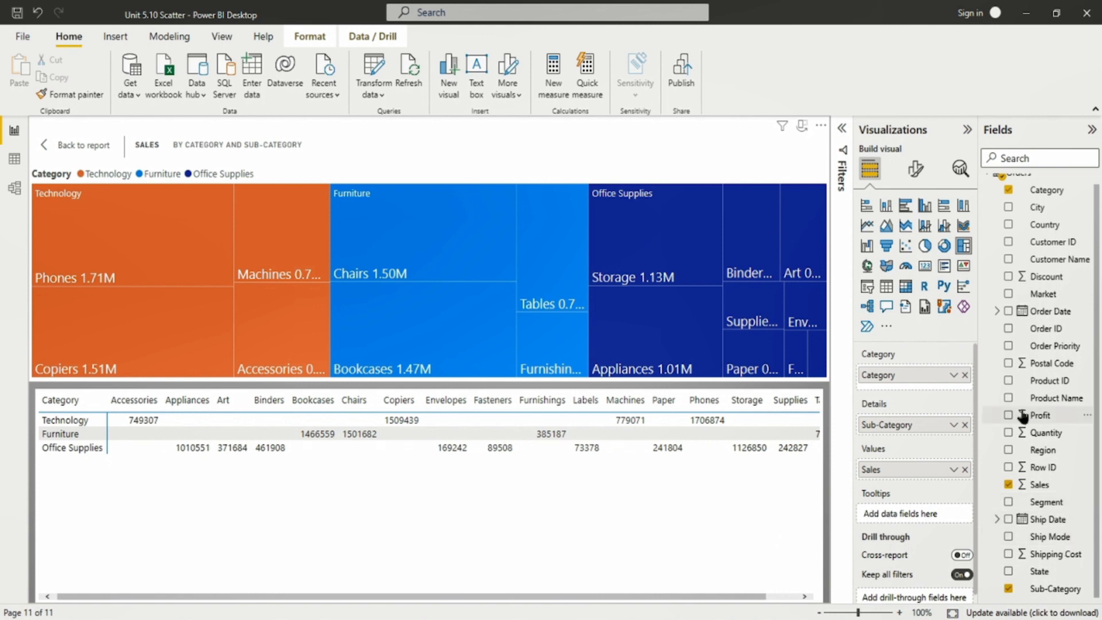
drag(1021, 414, 898, 511)
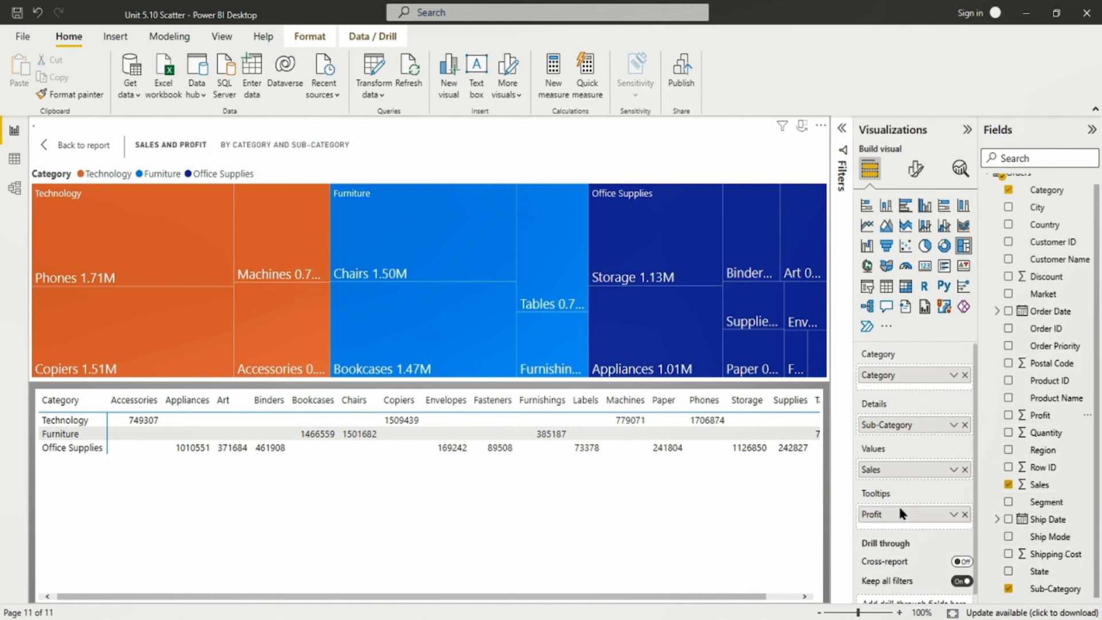
Change the aggregation of Profit in the treemap's tooltips to Average
right_click(894, 514)
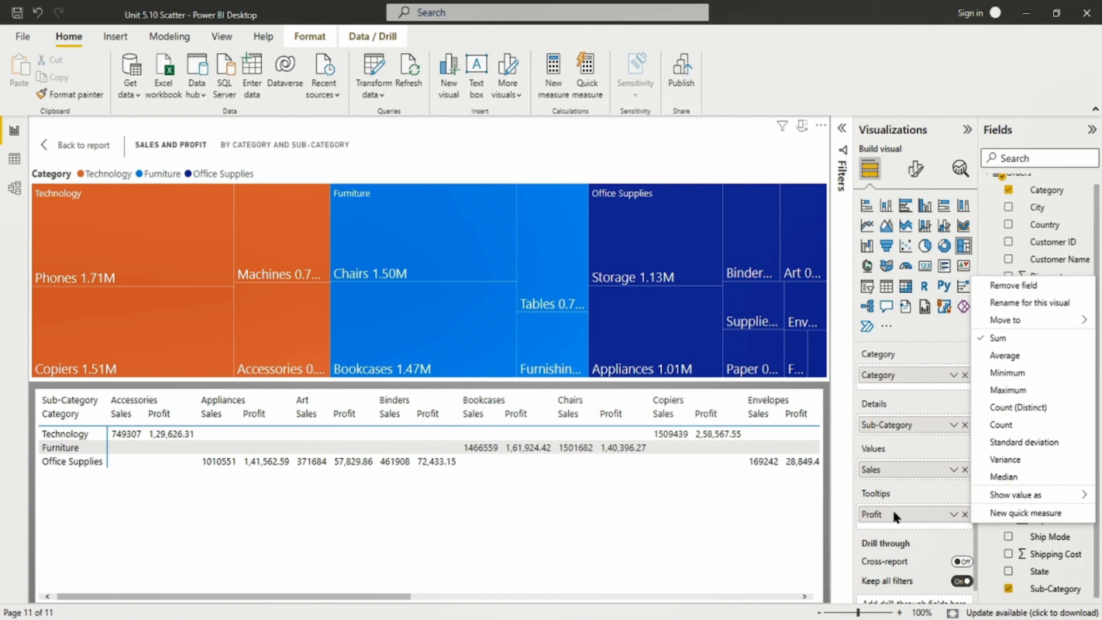
click(1004, 355)
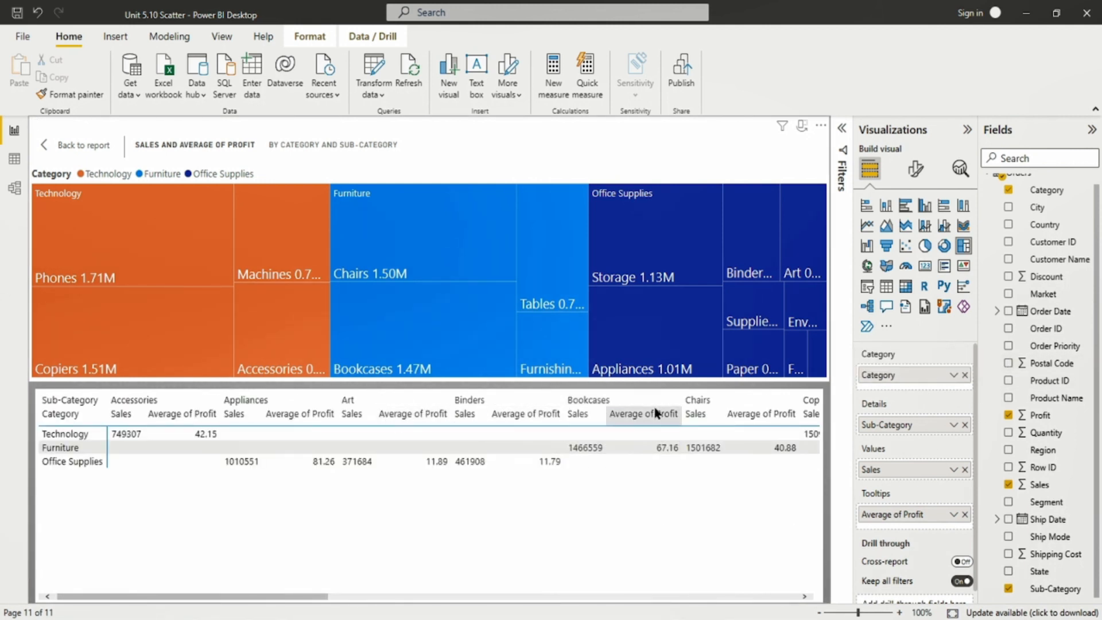
Set the aggregation of the tooltips' Profit field to Minimum and return from the table view to the report page
right_click(885, 520)
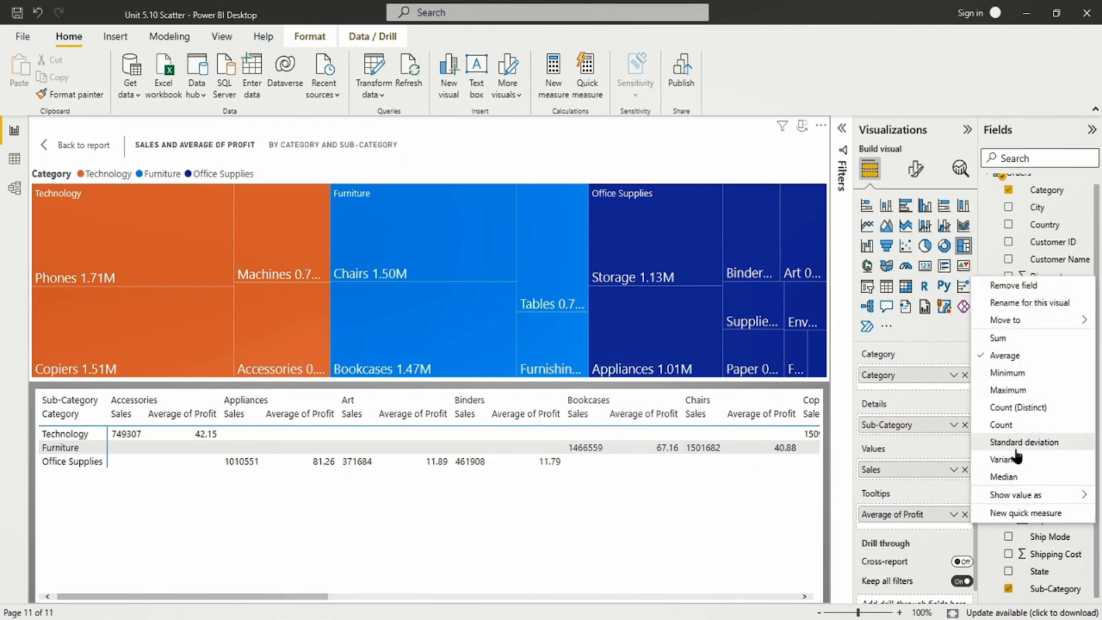
click(1013, 373)
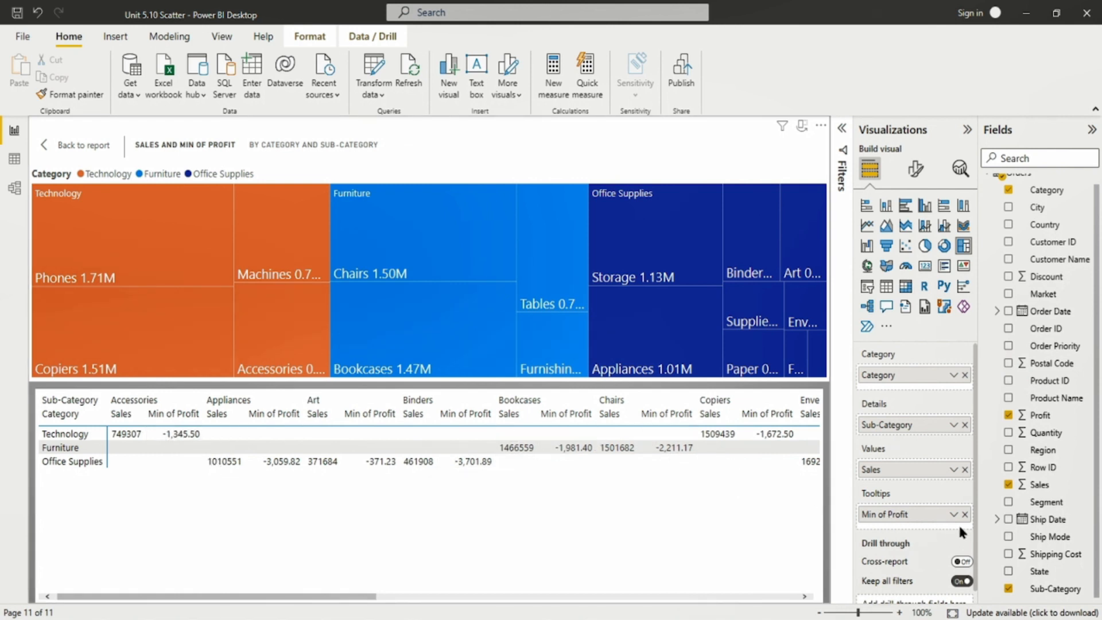
click(73, 139)
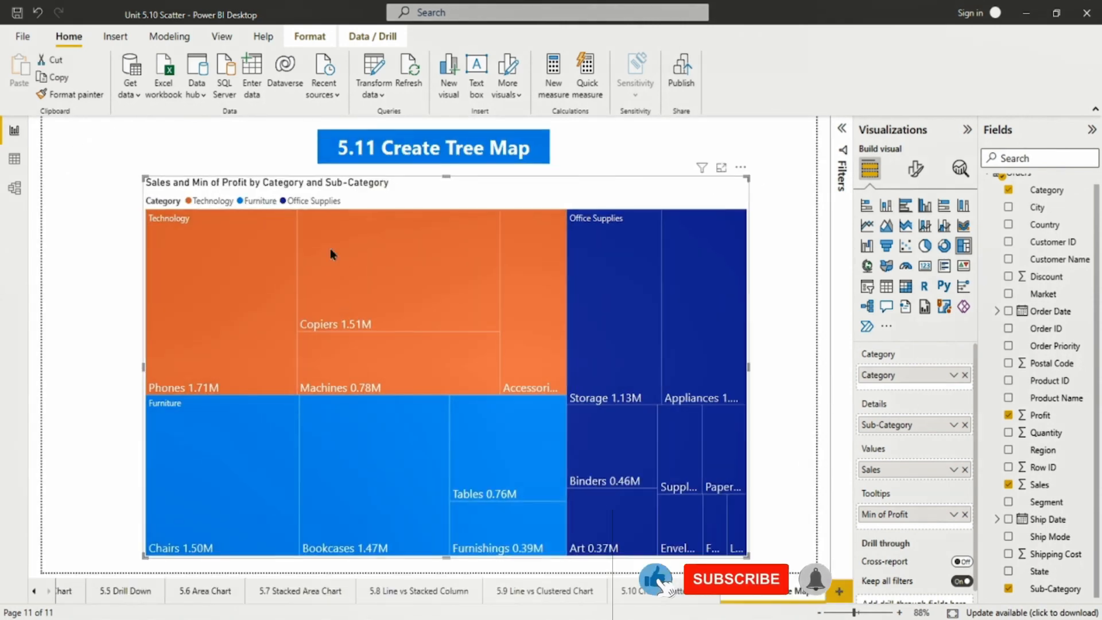